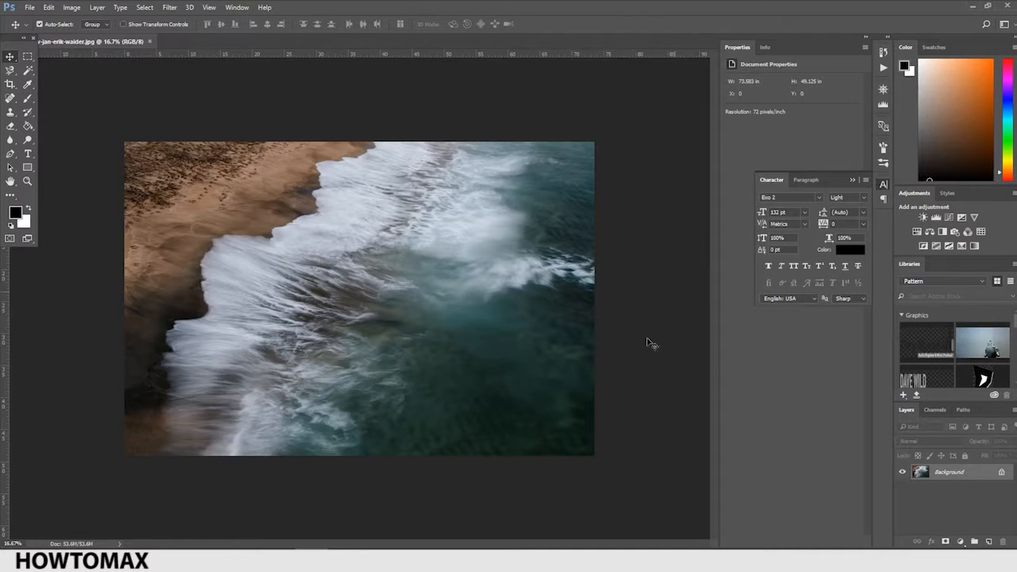
# Step: Draw a black rectangle of about 3450 × 919 px on a new layer and place it across the middle of the photo
pyautogui.click(987, 541)
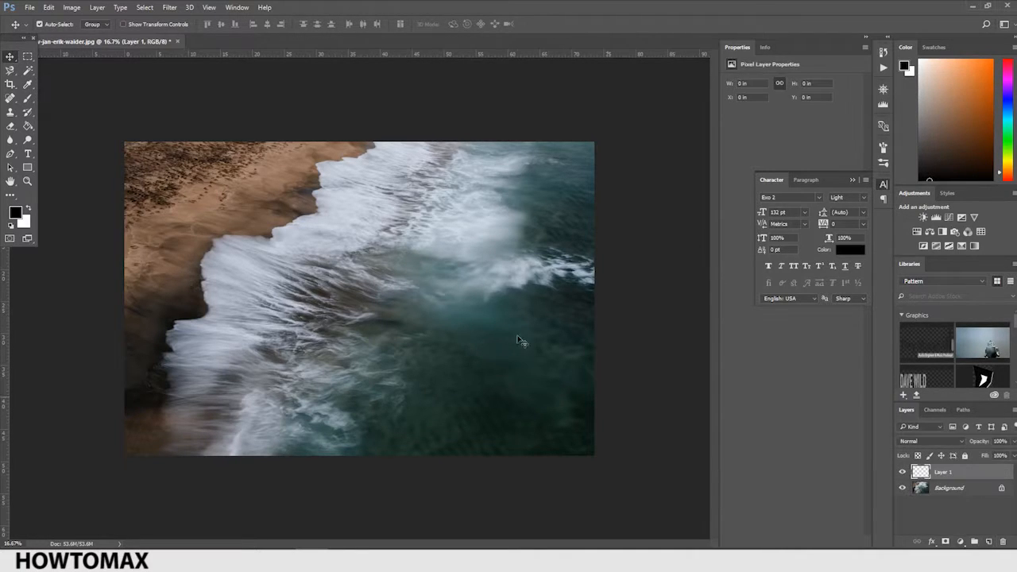
pyautogui.click(28, 168)
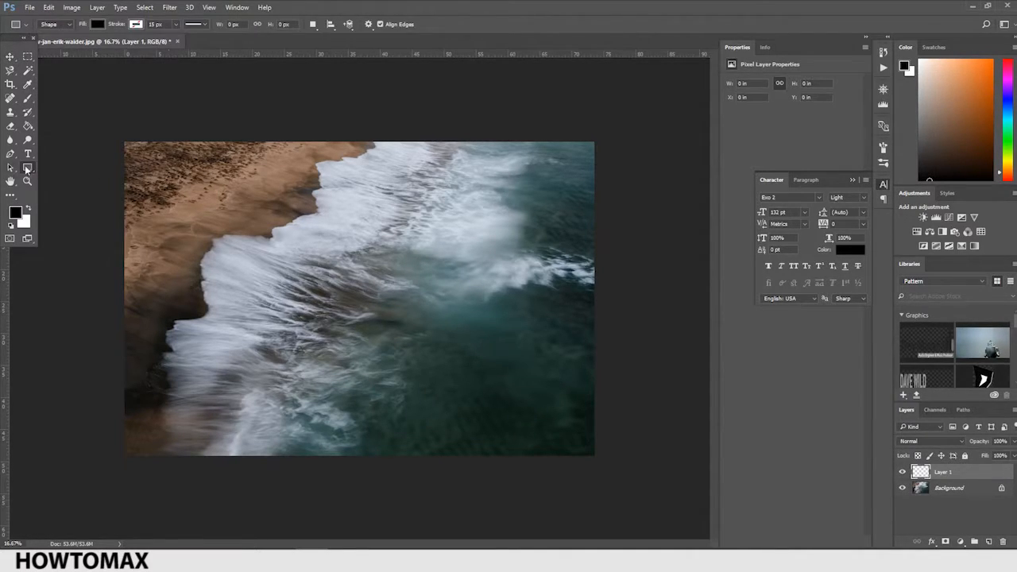
pyautogui.rightClick(24, 171)
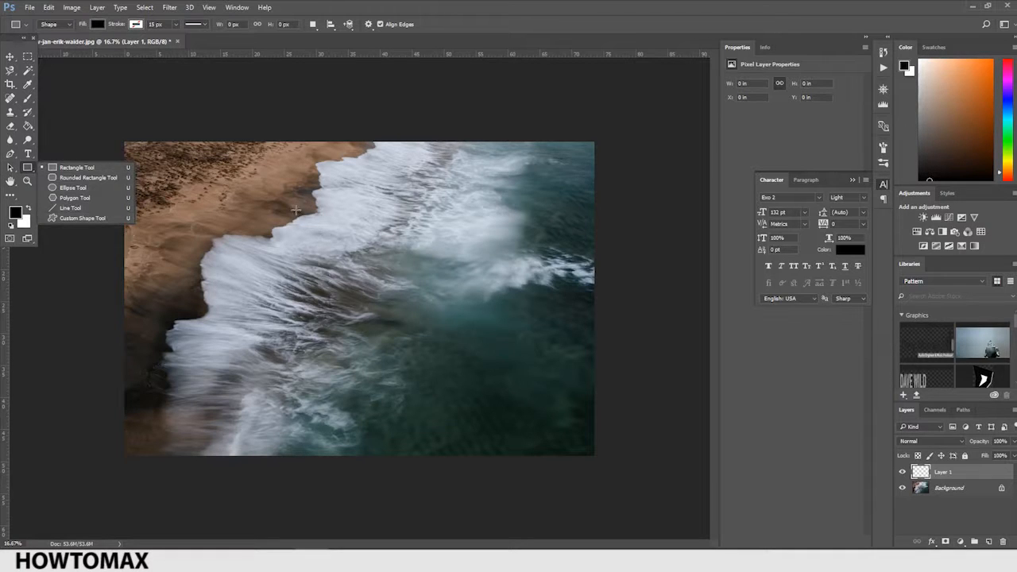
pyautogui.moveTo(208, 263); pyautogui.dragTo(516, 340)
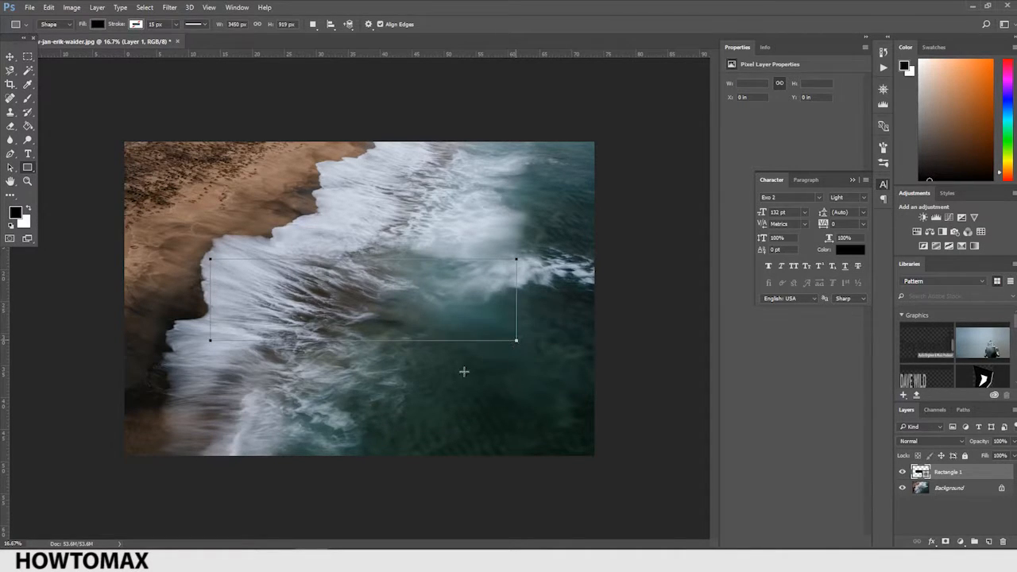
pyautogui.click(9, 57)
pyautogui.moveTo(385, 288); pyautogui.dragTo(362, 299)
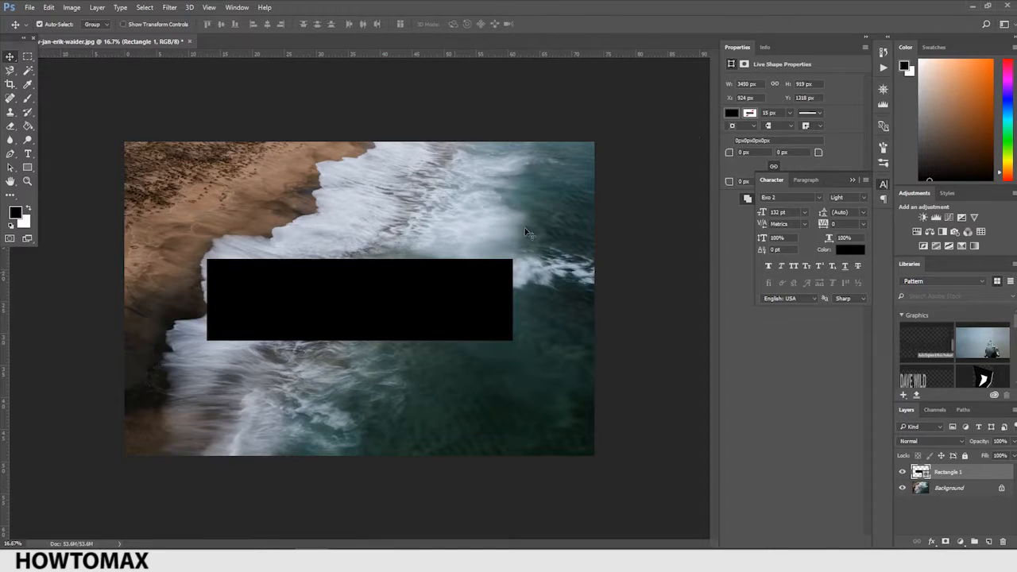
# Step: Change the rectangle's fill colour to green and deselect the shape
pyautogui.click(731, 113)
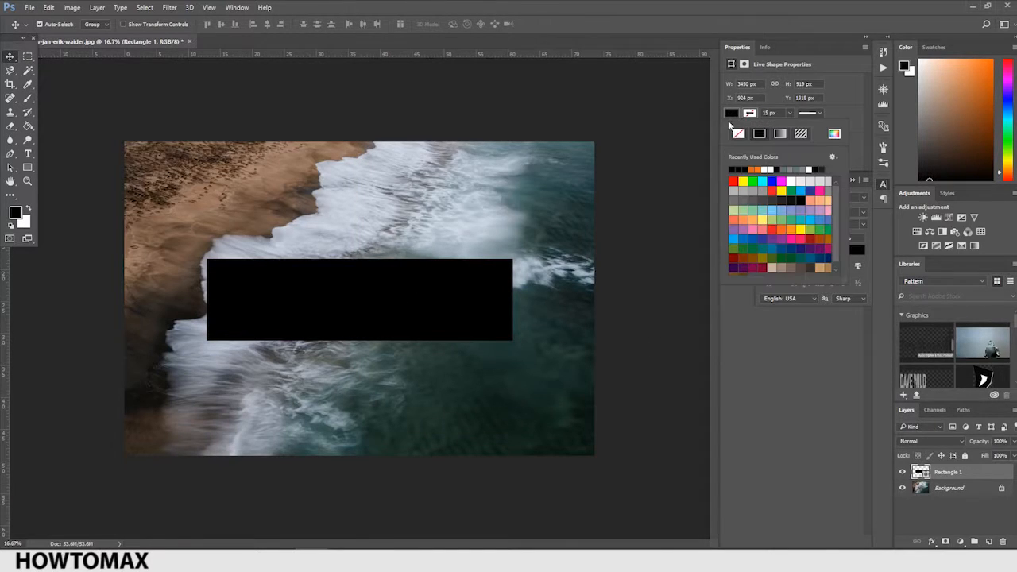
pyautogui.click(792, 192)
pyautogui.click(270, 113)
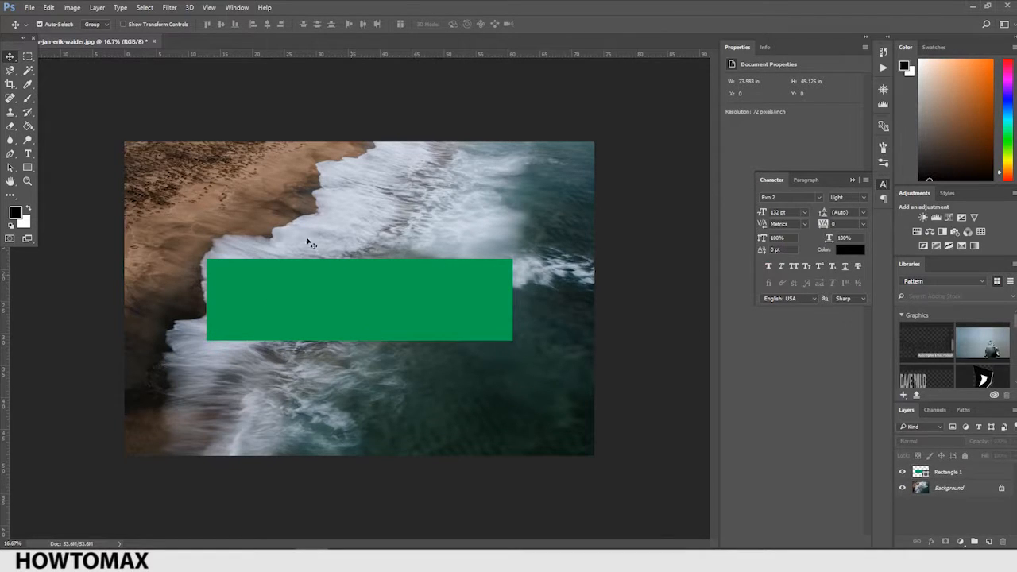
# Step: Add the horizontal text HOWTOMAX at 421 pt on a new layer and position it over the green rectangle
pyautogui.click(974, 471)
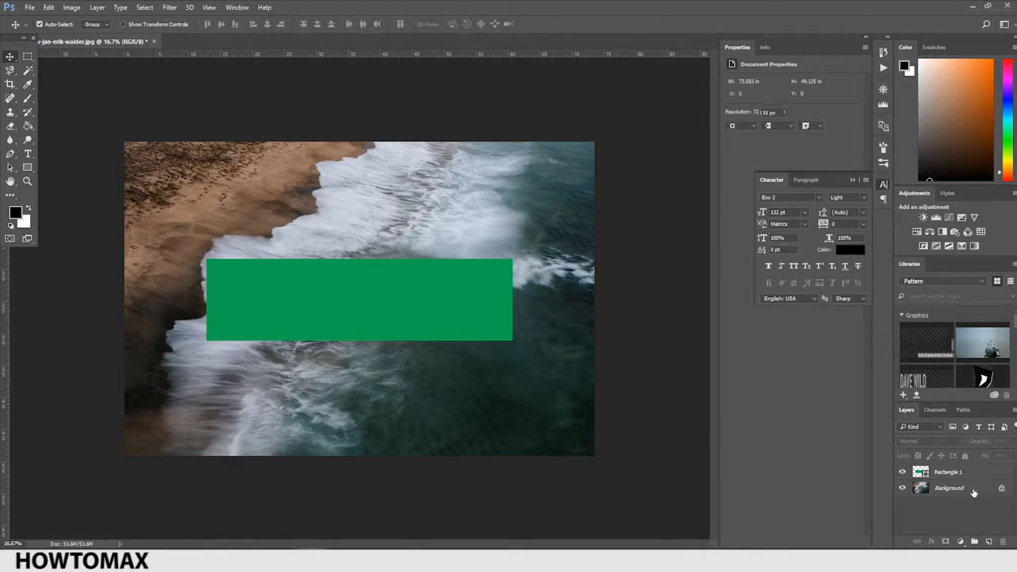
pyautogui.click(990, 542)
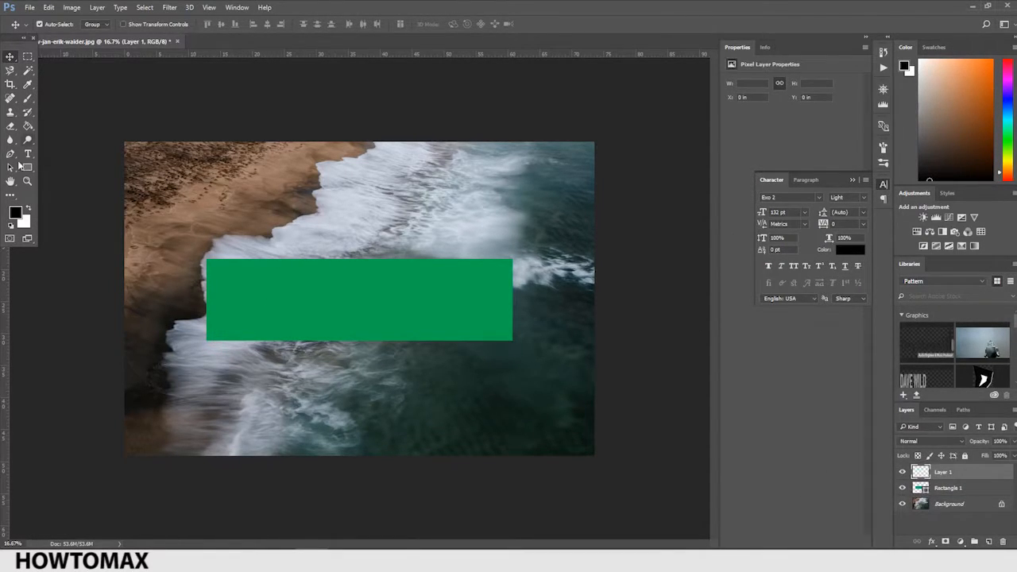
pyautogui.click(28, 155)
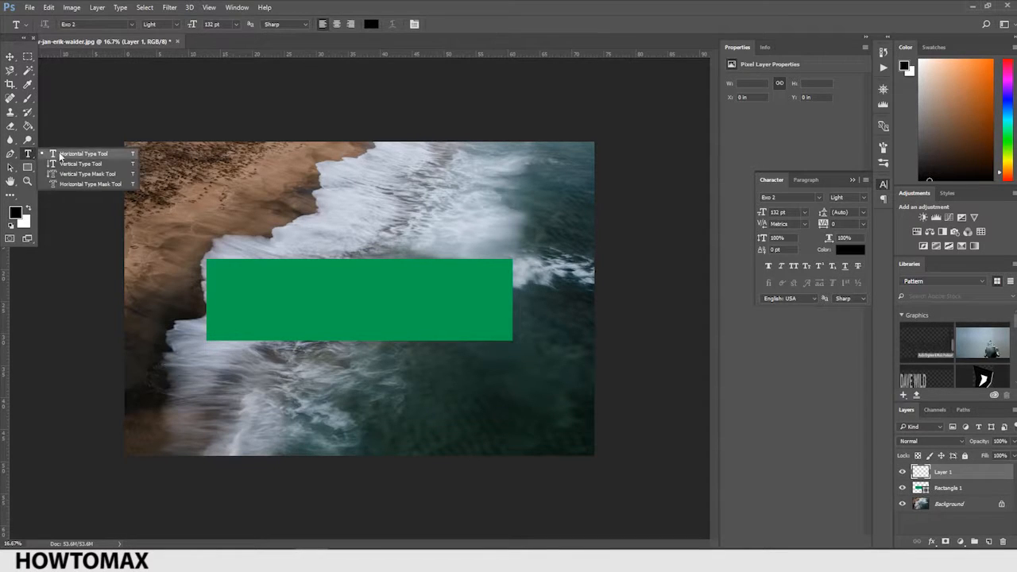
pyautogui.click(241, 307)
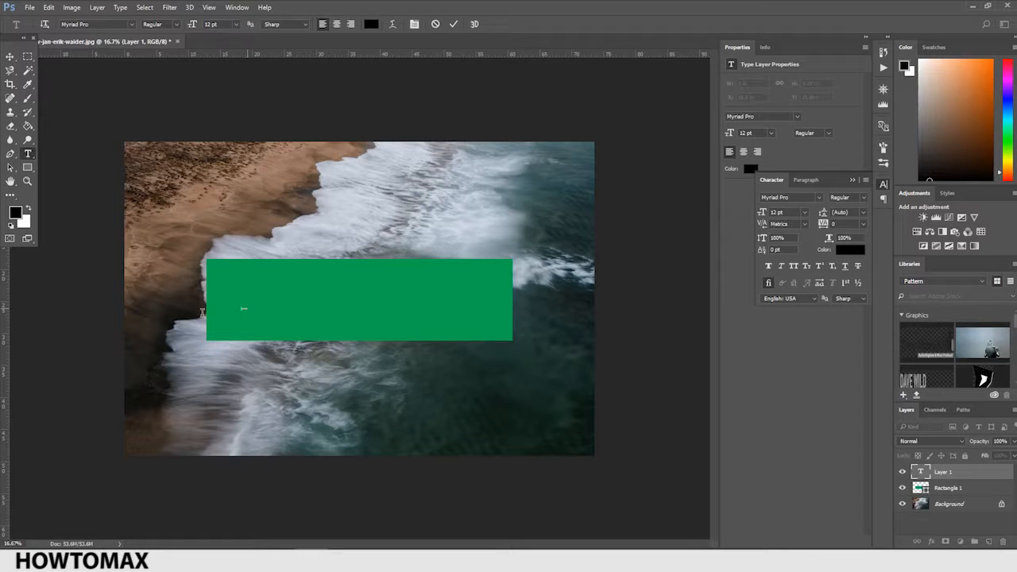
pyautogui.moveTo(763, 213); pyautogui.dragTo(983, 219)
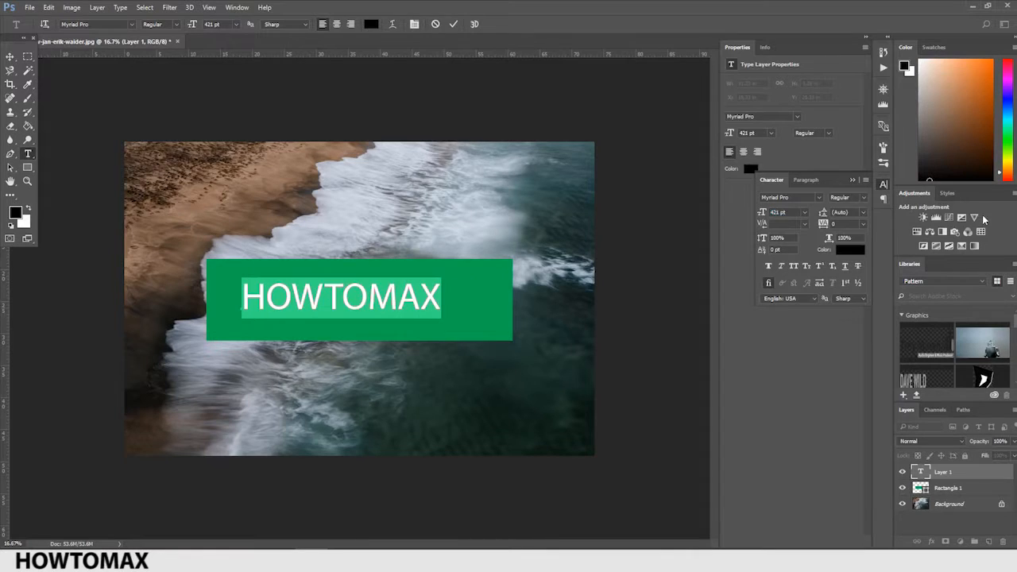
pyautogui.click(10, 55)
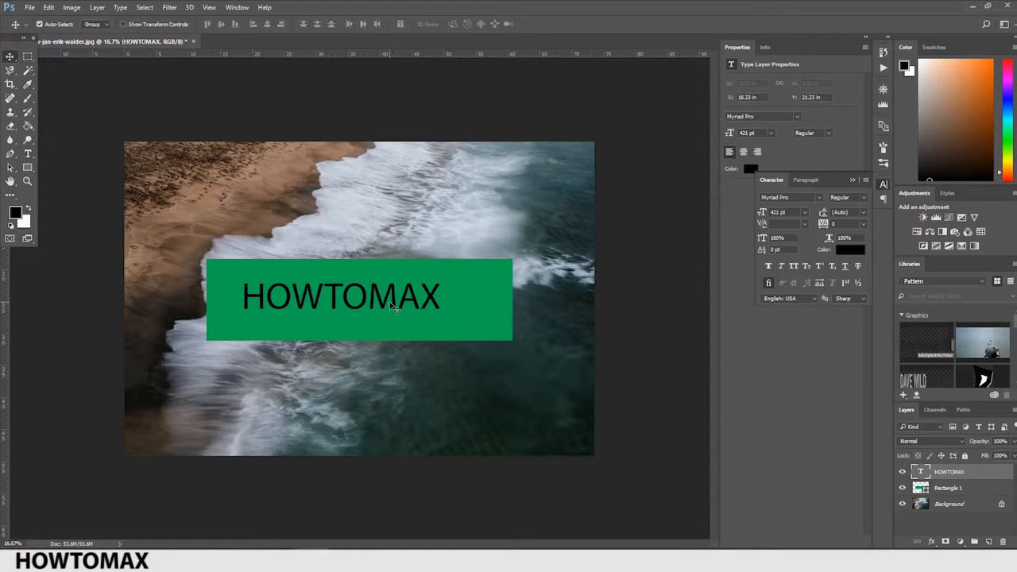
pyautogui.moveTo(402, 310); pyautogui.dragTo(419, 316)
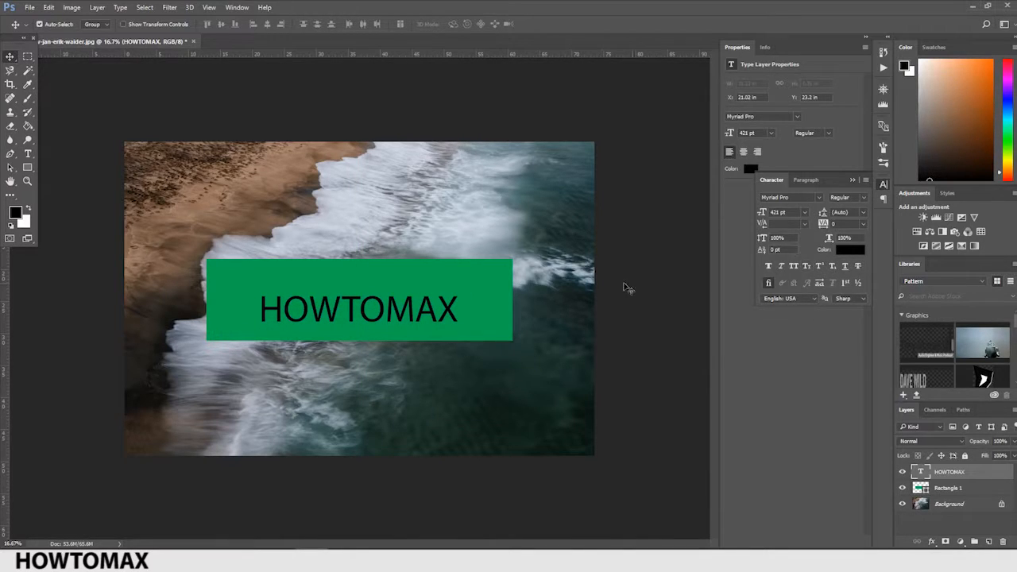
# Step: Set the text's anti-aliasing to Sharp and its font style to Bold
pyautogui.click(845, 305)
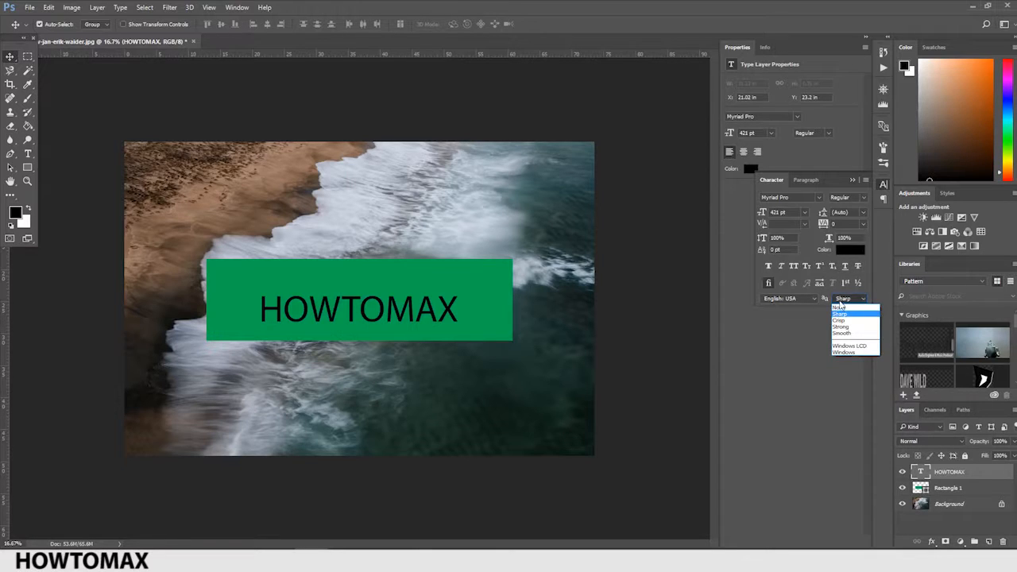
pyautogui.click(840, 314)
pyautogui.click(863, 197)
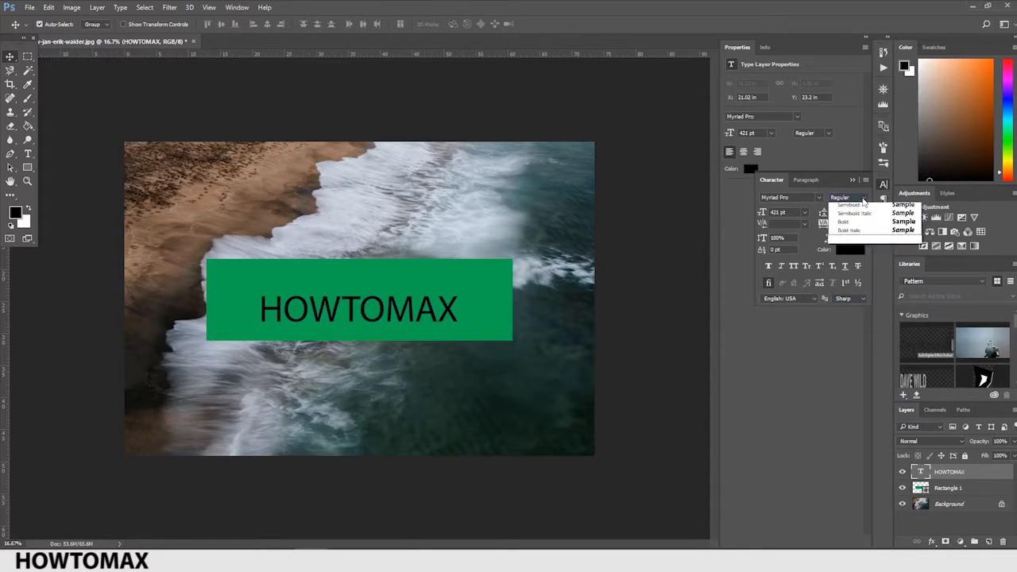
pyautogui.click(844, 276)
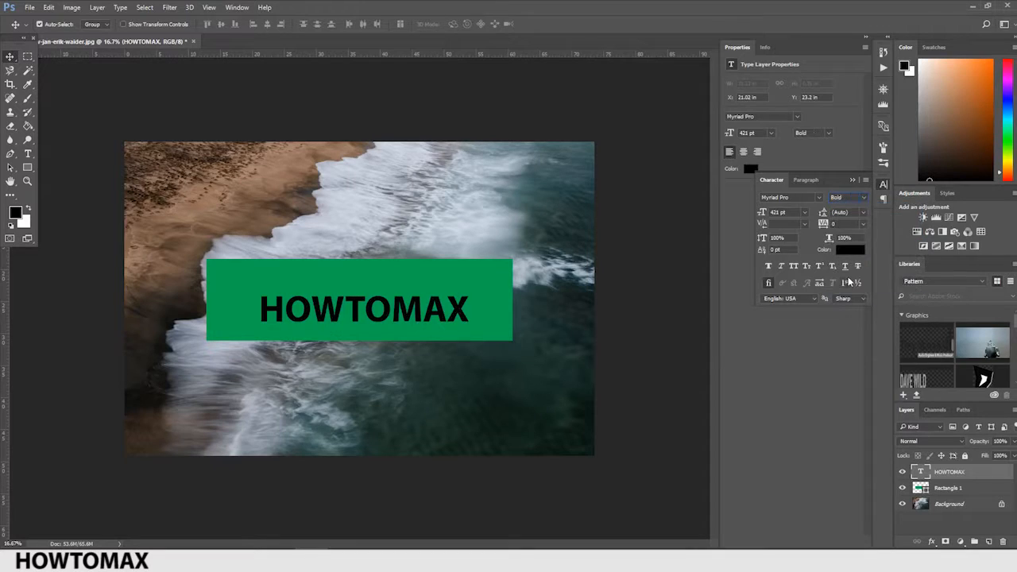
# Step: Scale the HOWTOMAX text up to about 130% and centre it on the green rectangle
pyautogui.click(365, 315)
pyautogui.hotkey('ctrl', 't')
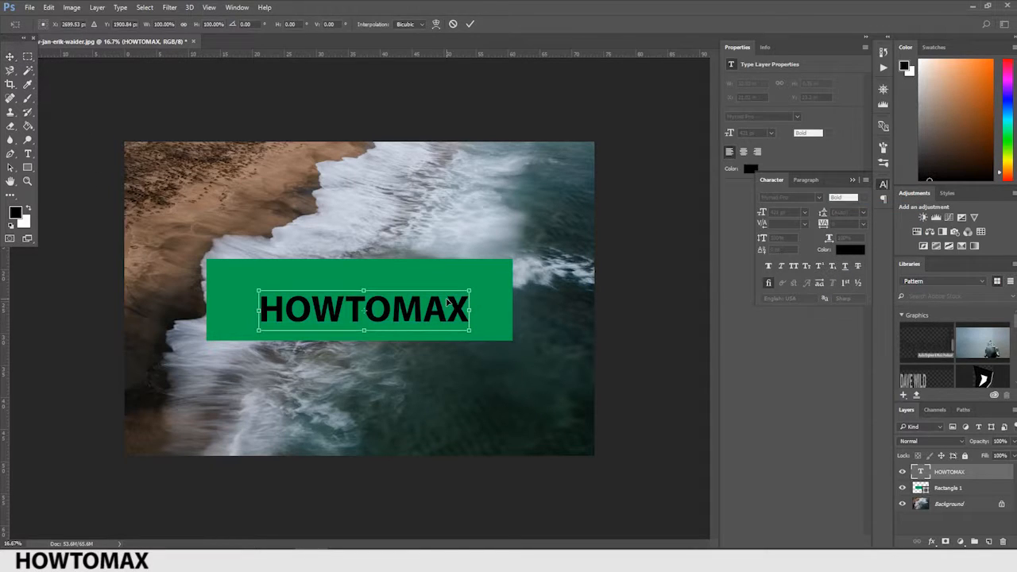
pyautogui.moveTo(469, 291); pyautogui.dragTo(529, 264)
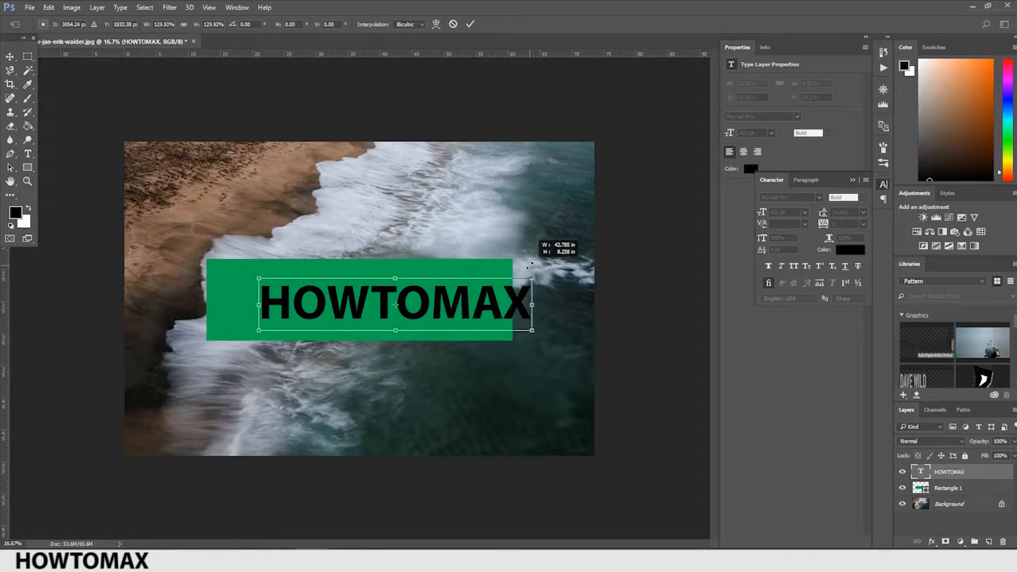
pyautogui.moveTo(461, 258); pyautogui.dragTo(462, 259)
pyautogui.press('v')
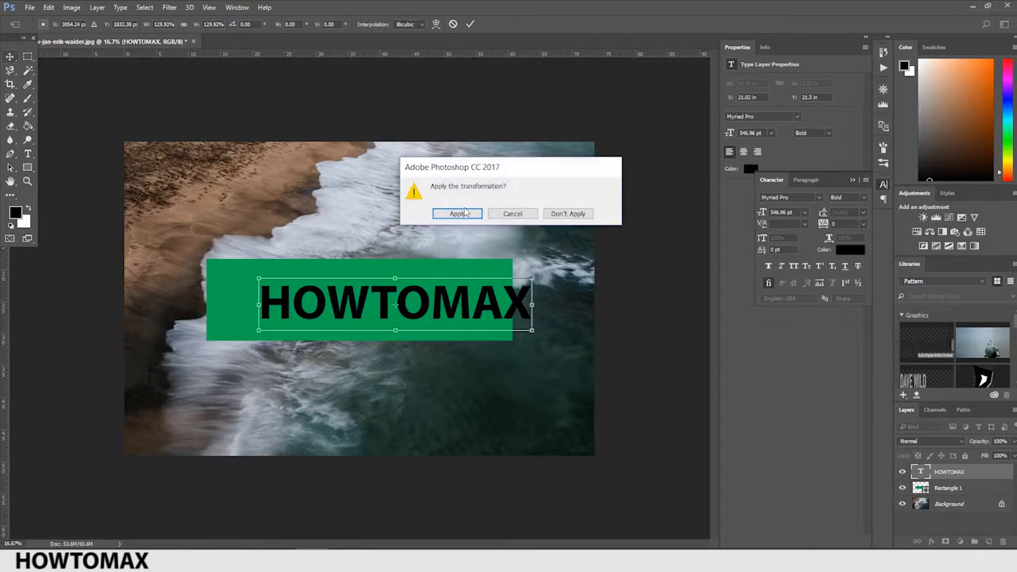
pyautogui.click(454, 213)
pyautogui.moveTo(467, 309); pyautogui.dragTo(432, 313)
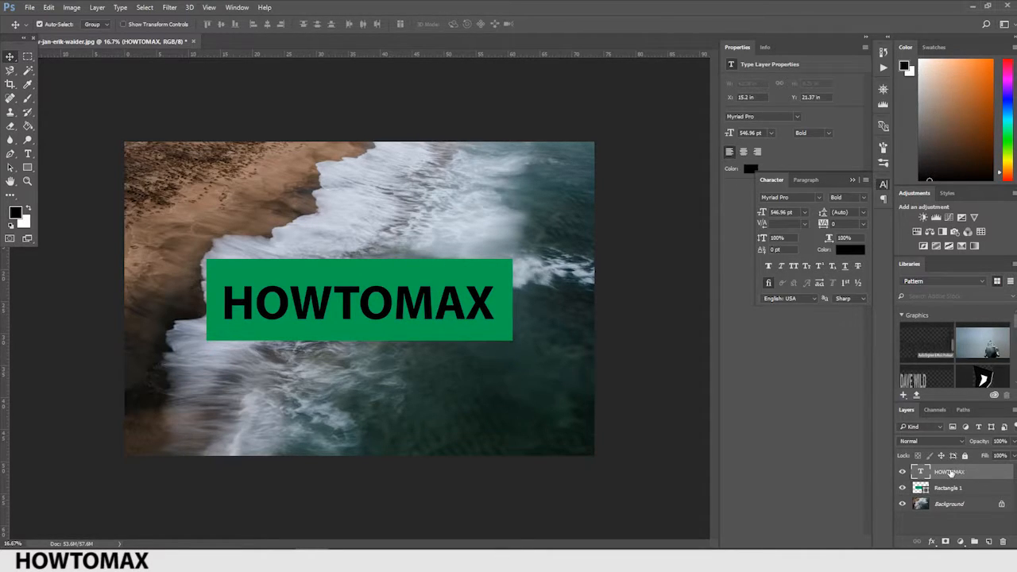
# Step: Set the text layer's blending options to Shallow knockout with 0% fill opacity
pyautogui.rightClick(951, 472)
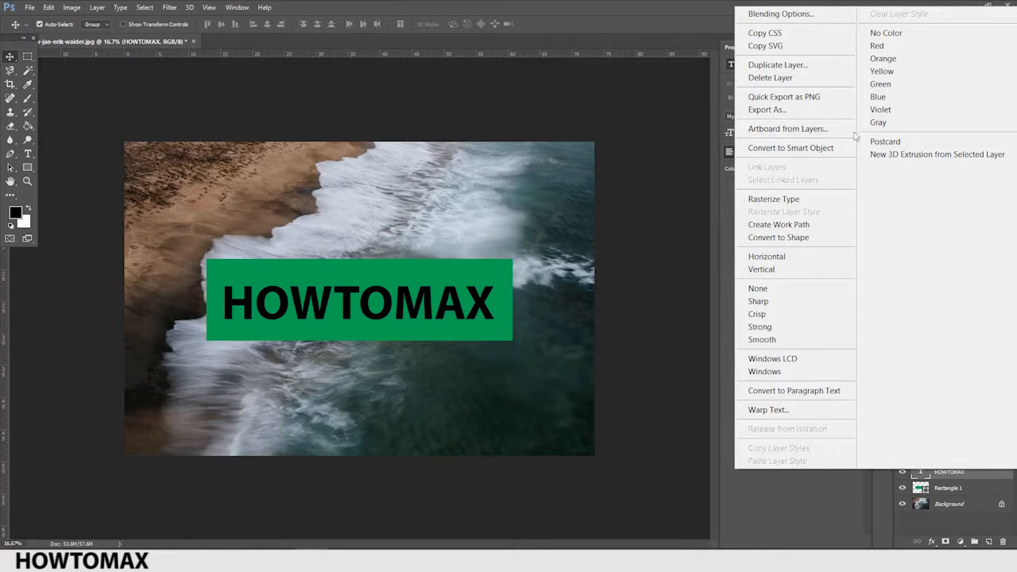
pyautogui.click(783, 14)
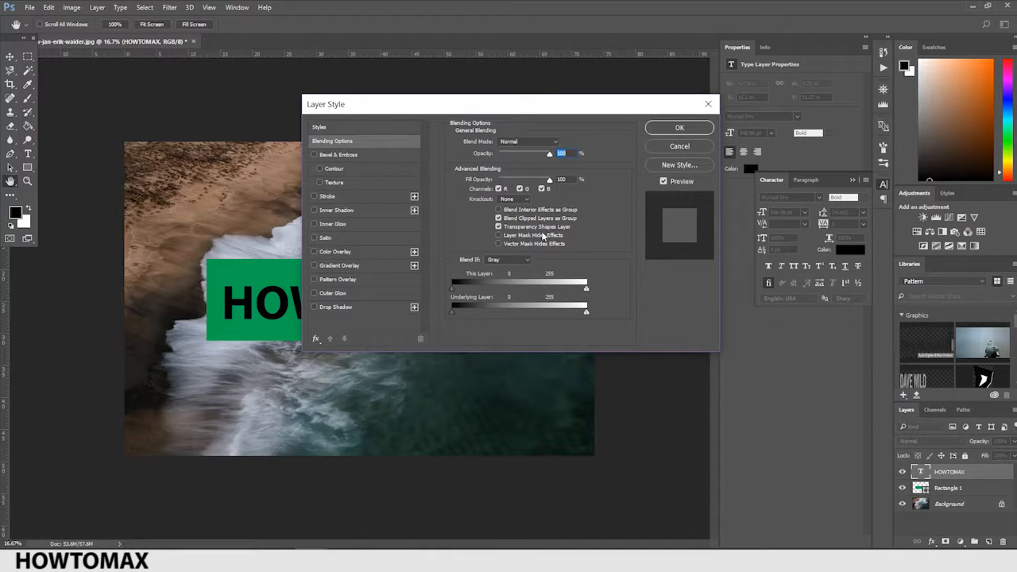
pyautogui.click(516, 199)
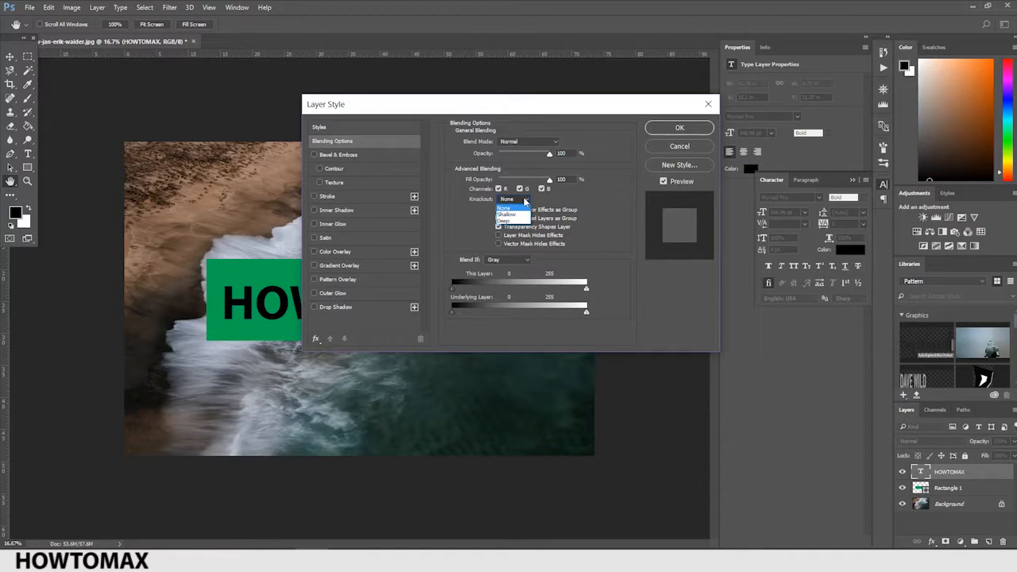
pyautogui.click(508, 213)
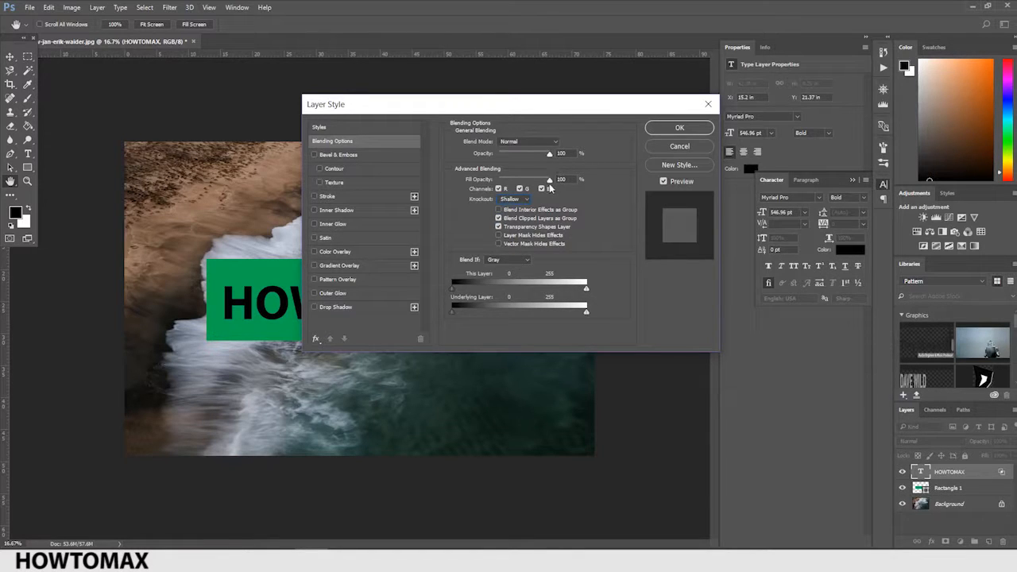
pyautogui.moveTo(549, 182); pyautogui.dragTo(495, 182)
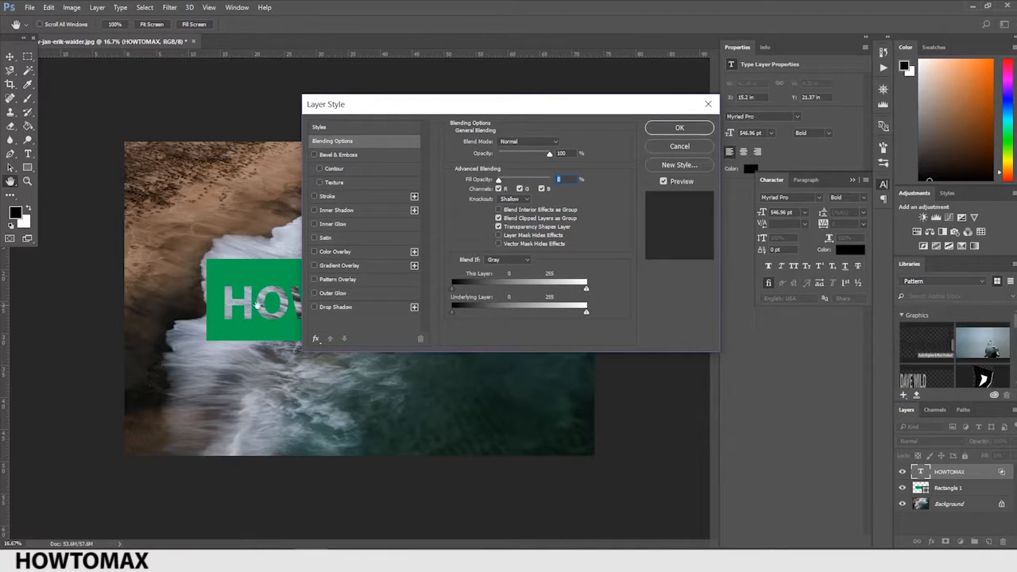
pyautogui.click(681, 130)
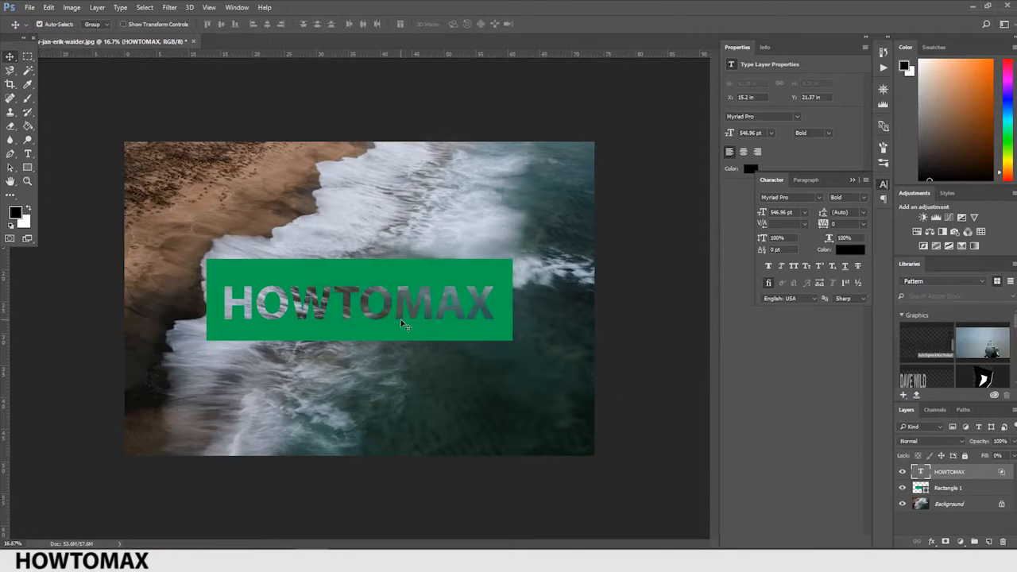
# Step: Try a darker green fill on the rectangle and return it to the original green
pyautogui.click(947, 487)
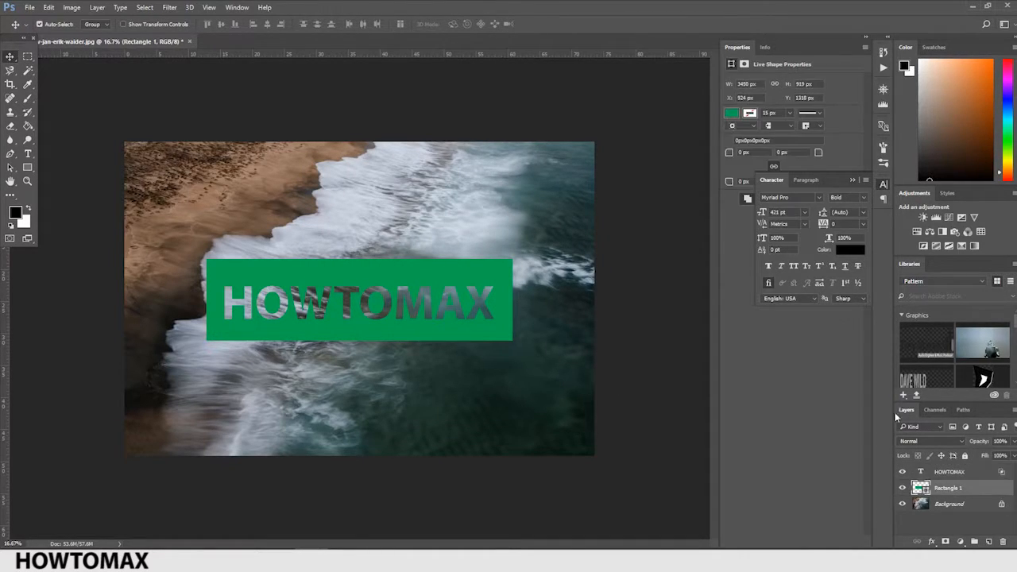
pyautogui.click(731, 114)
pyautogui.click(731, 113)
pyautogui.click(731, 115)
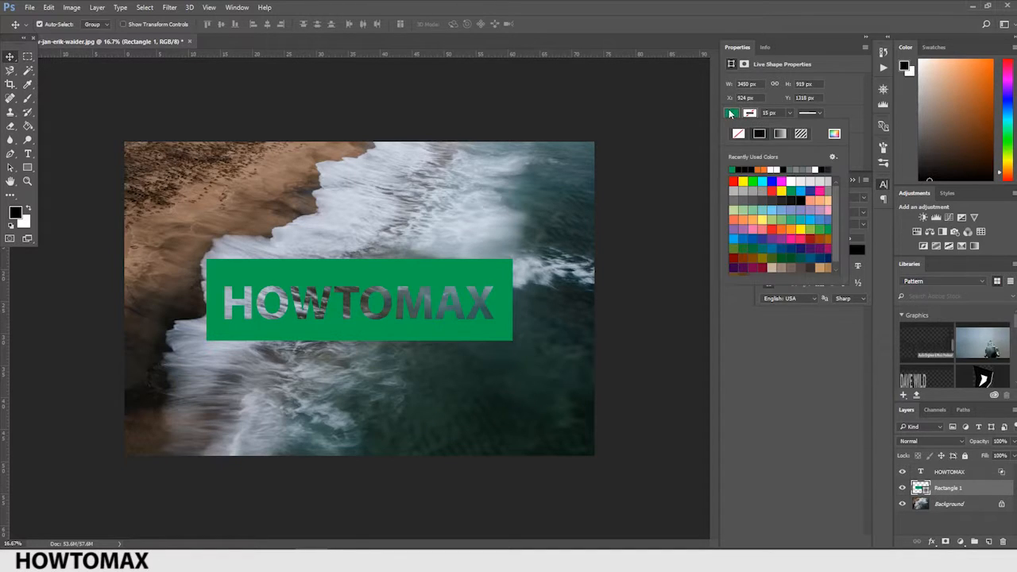
pyautogui.click(834, 134)
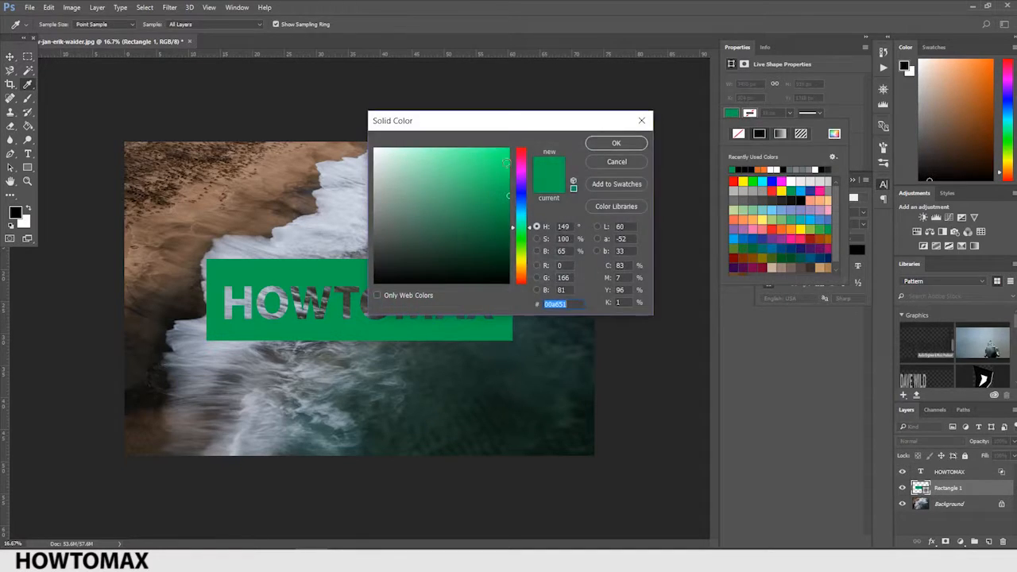
pyautogui.moveTo(505, 202); pyautogui.dragTo(504, 223)
pyautogui.click(643, 148)
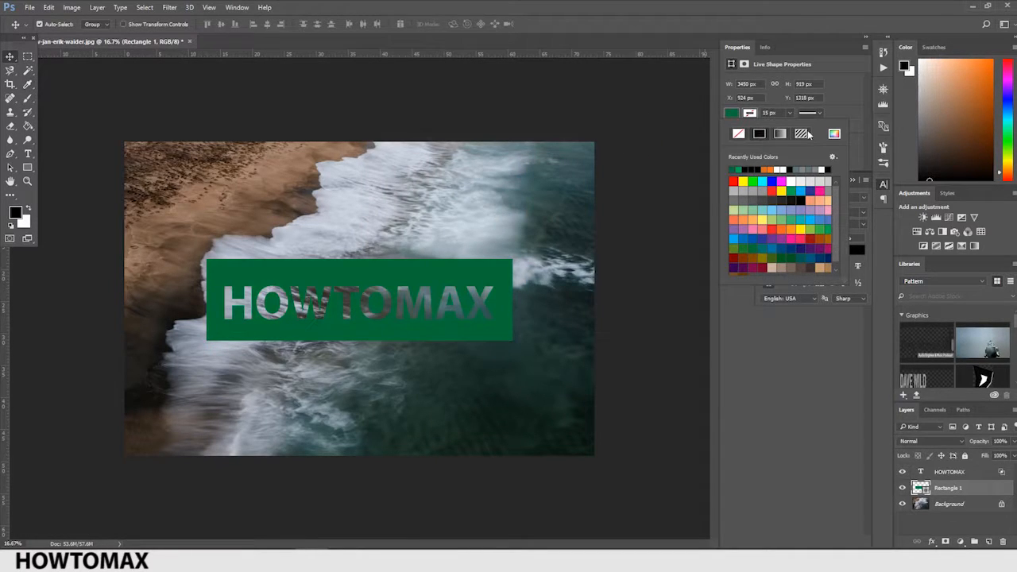
pyautogui.click(733, 169)
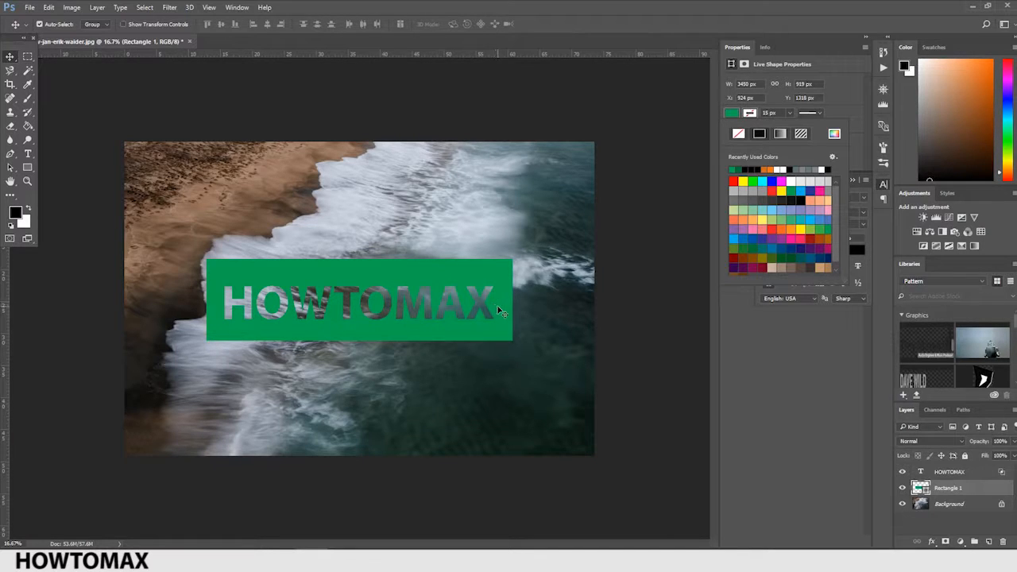
# Step: Unlock the Background layer so the text knocks out to transparency
pyautogui.click(947, 505)
pyautogui.click(1001, 503)
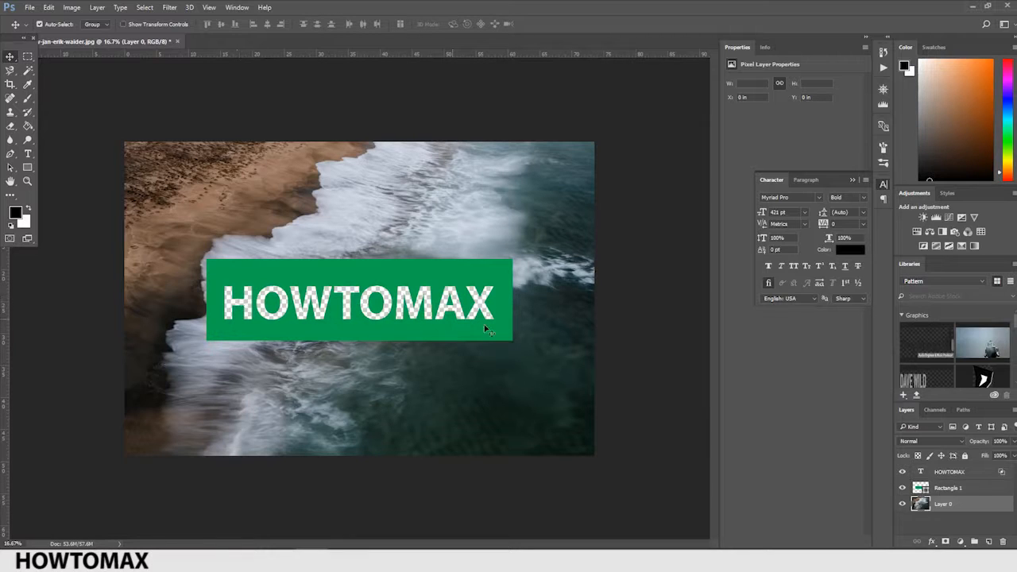
# Step: Group the HOWTOMAX text layer with the Rectangle 1 layer and shift the group slightly upward over the photo
pyautogui.click(949, 474)
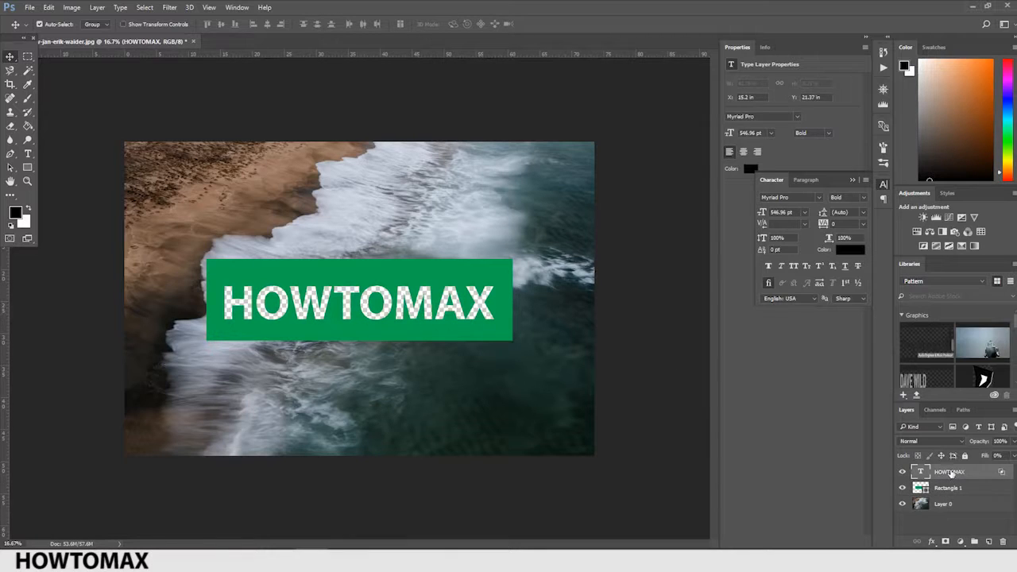
pyautogui.click(955, 490)
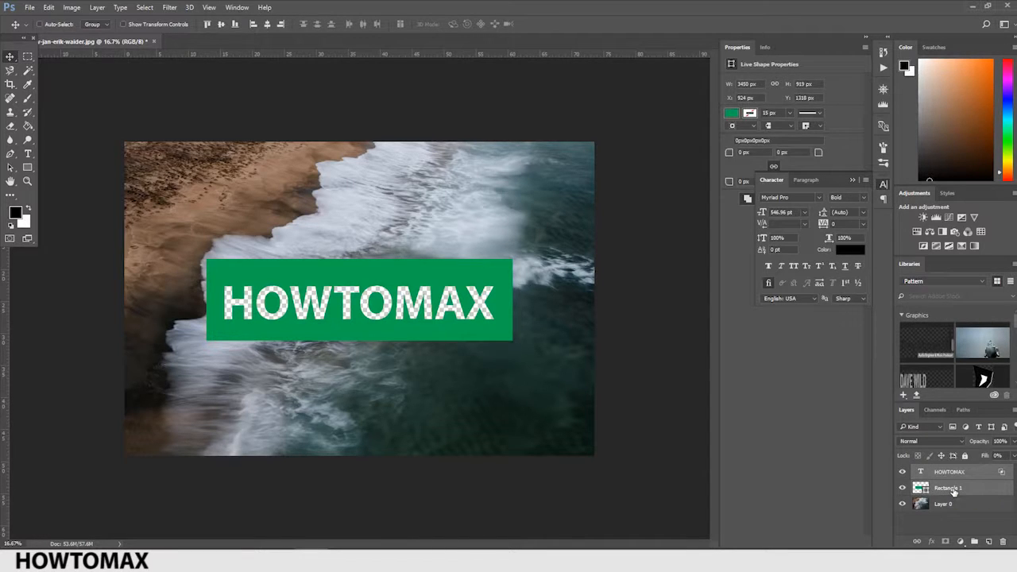
pyautogui.hotkey('ctrl', 'g')
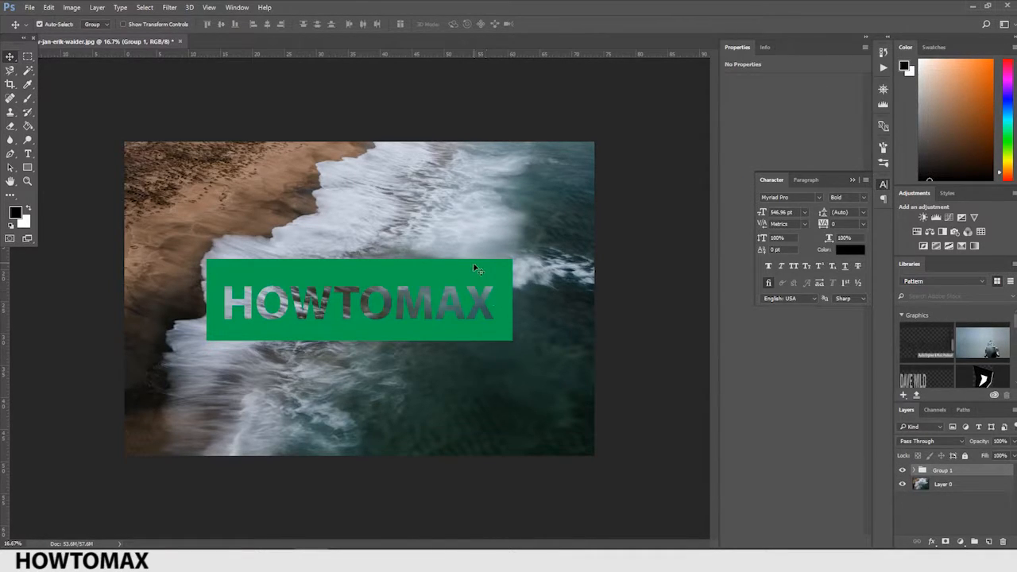
pyautogui.moveTo(485, 324); pyautogui.dragTo(474, 263)
# Step: Try the Average blur filter on the photo in Layer 0 and undo it
pyautogui.click(952, 486)
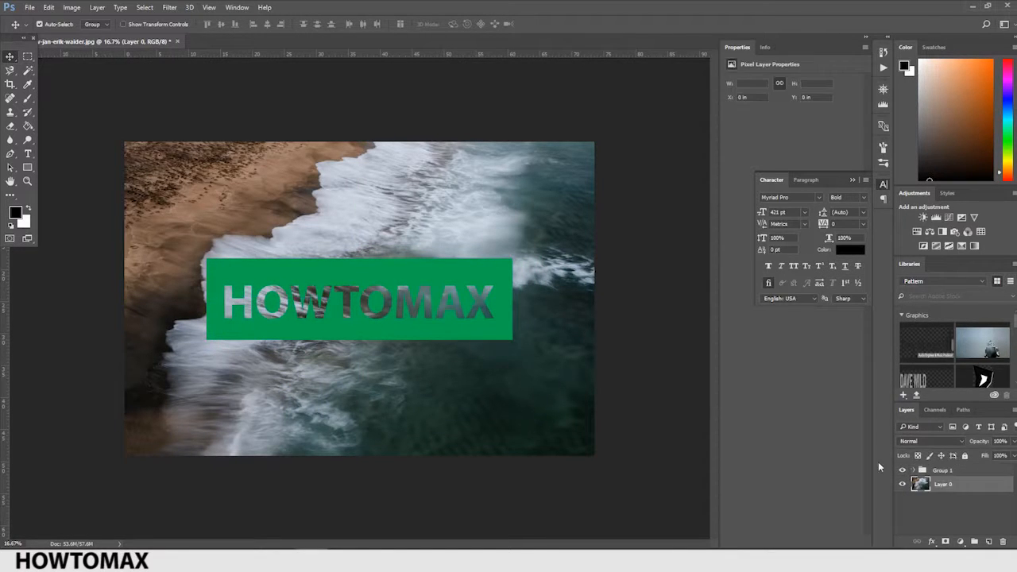
pyautogui.click(169, 8)
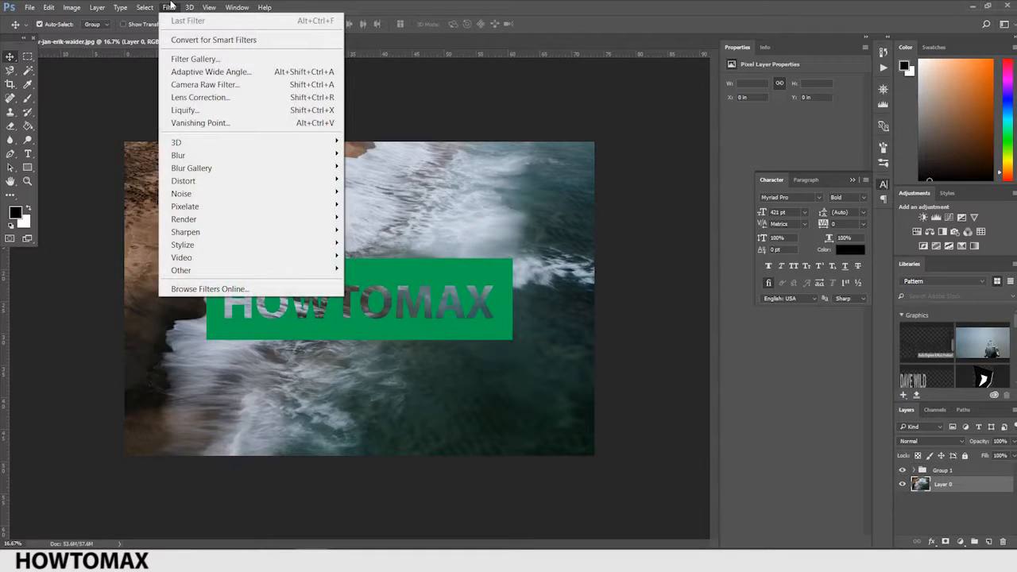
pyautogui.moveTo(193, 158)
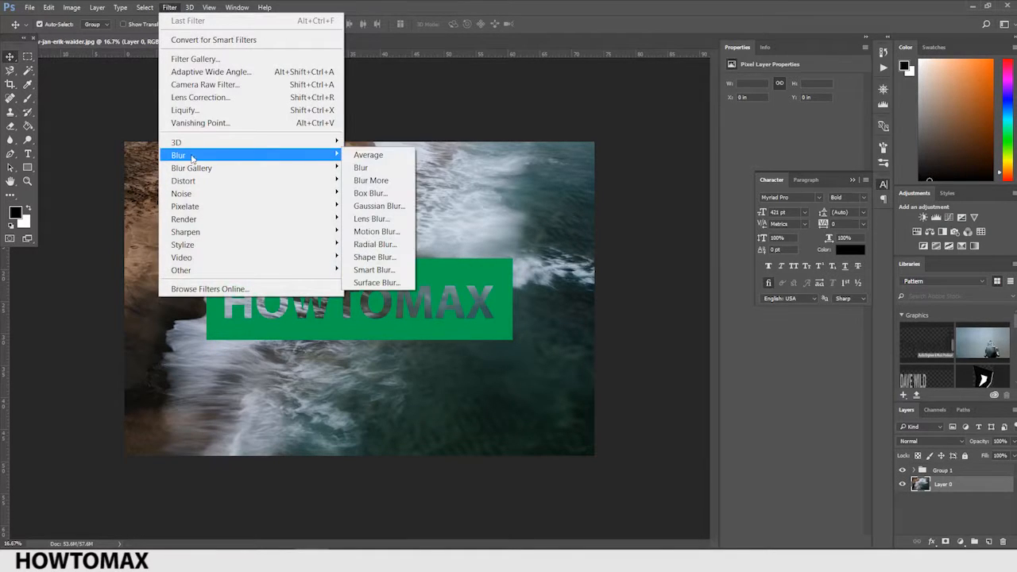
pyautogui.click(390, 159)
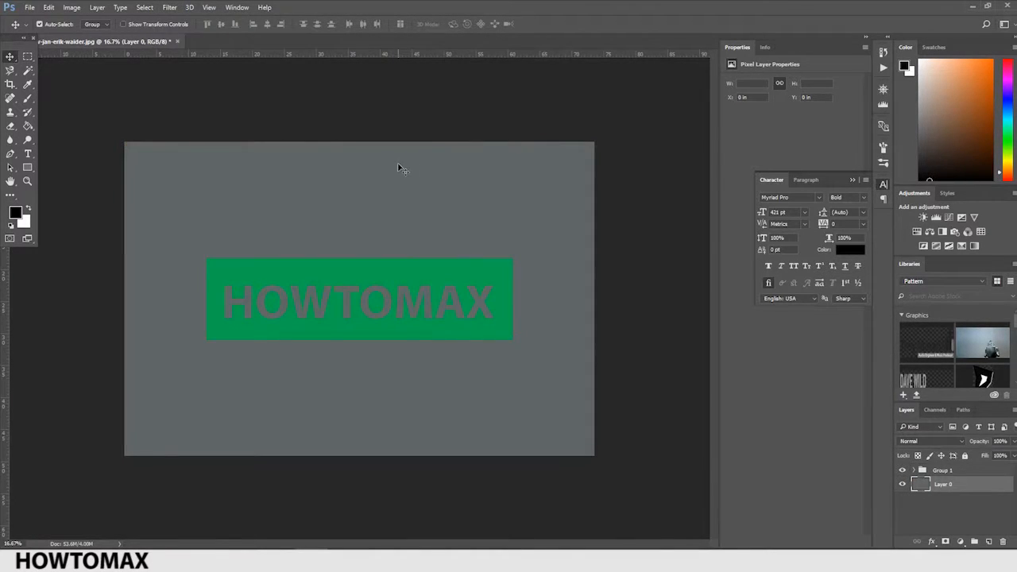
pyautogui.hotkey('ctrl', 'z')
# Step: Apply a Gaussian Blur with a 9.0 pixel radius to the photo layer
pyautogui.click(189, 7)
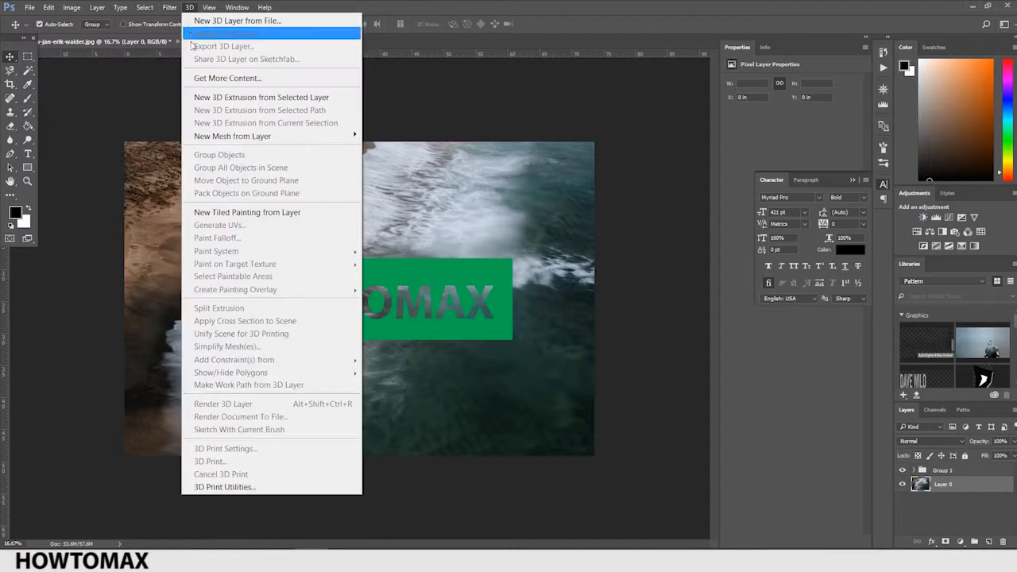
pyautogui.moveTo(169, 7)
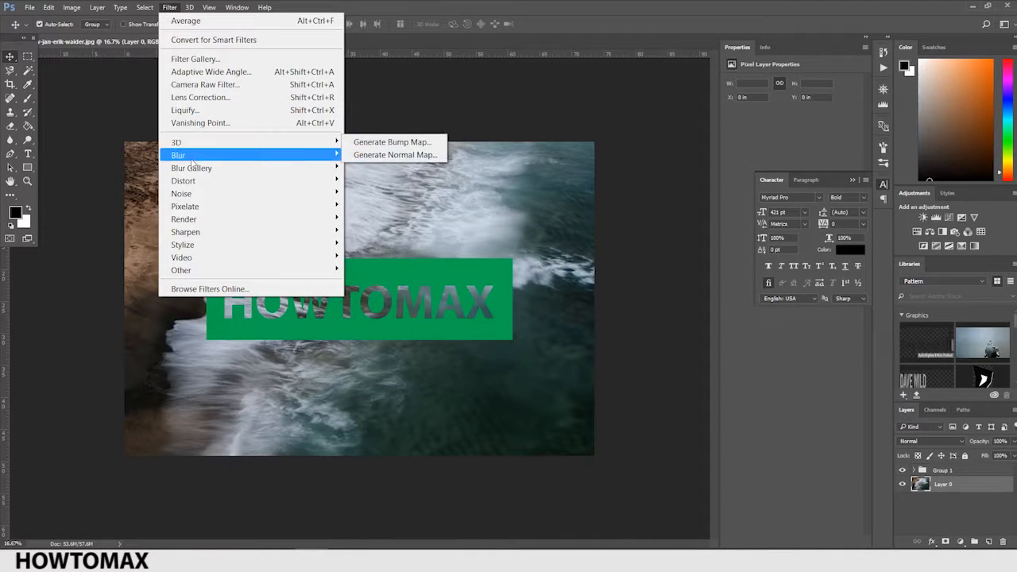
pyautogui.moveTo(192, 161)
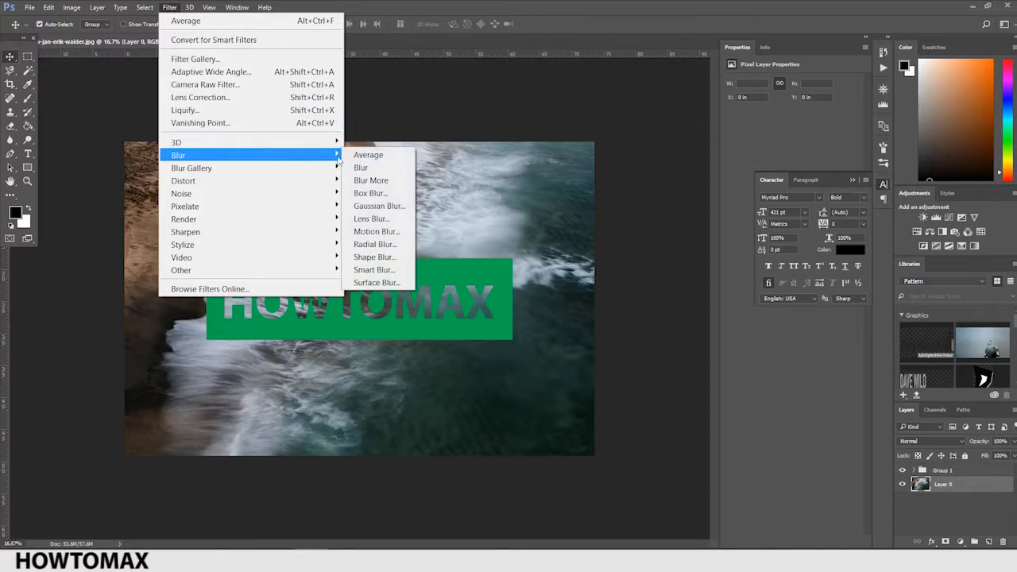
pyautogui.click(373, 207)
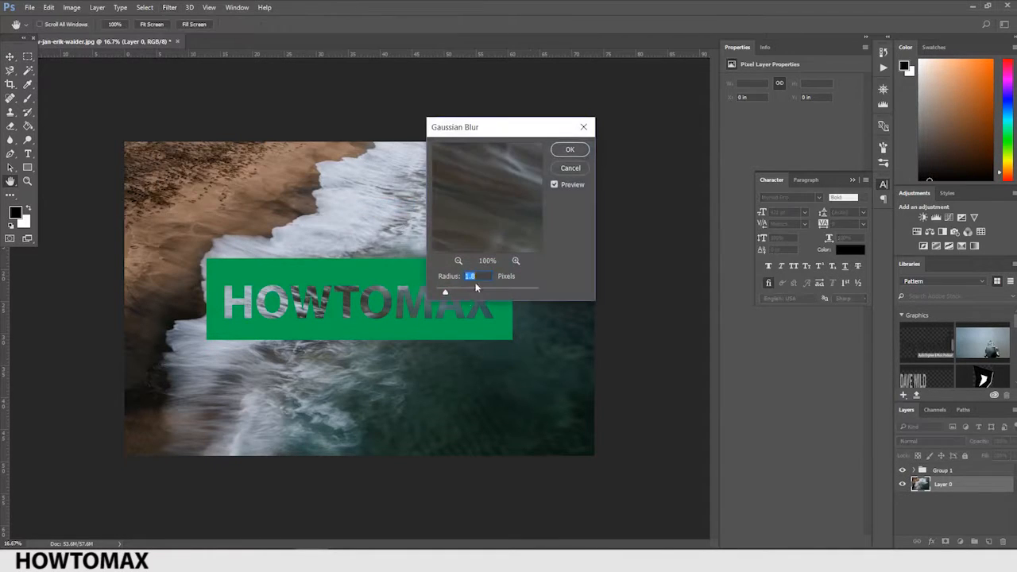
pyautogui.moveTo(478, 299)
pyautogui.mouseDown()
pyautogui.moveTo(499, 290)
pyautogui.moveTo(474, 295)
pyautogui.mouseUp()
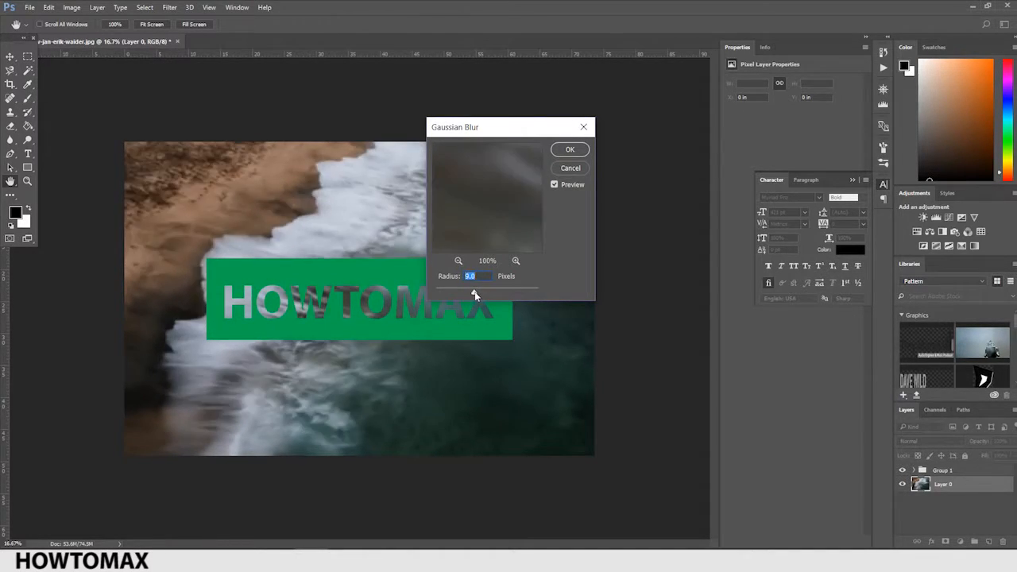
pyautogui.click(569, 151)
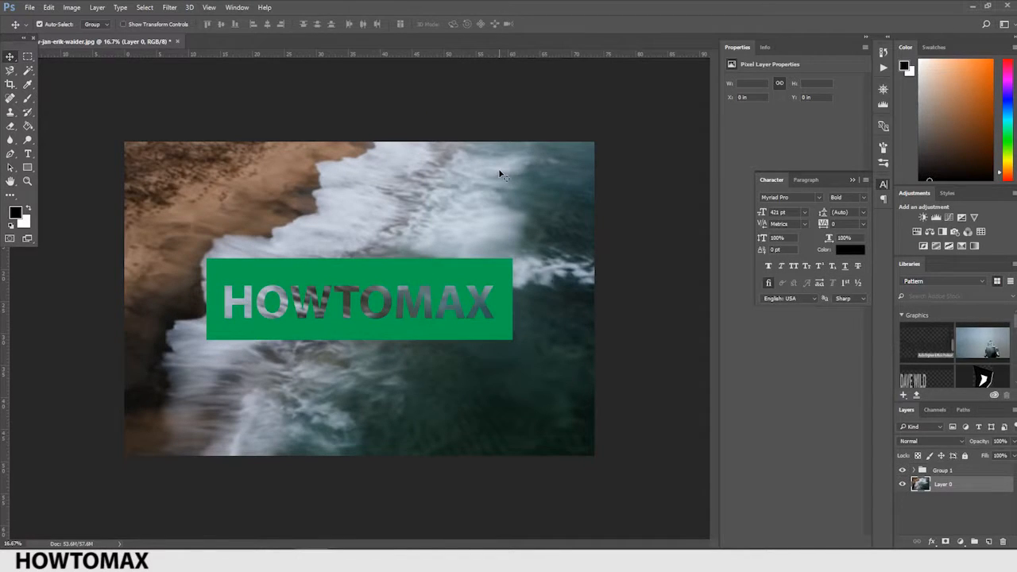
# Step: Change the fill colour of Rectangle 1 inside Group 1 to white
pyautogui.click(911, 472)
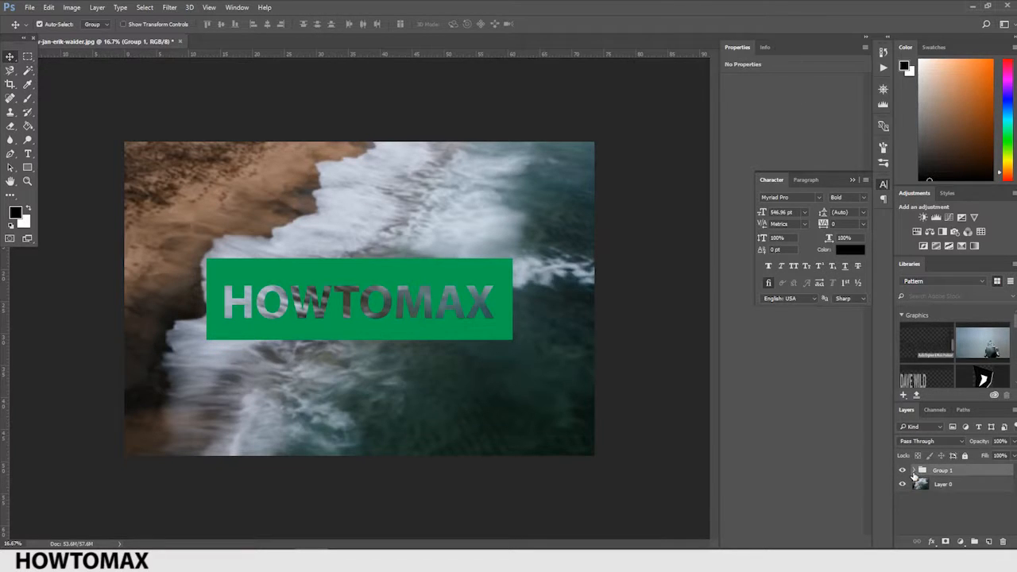
pyautogui.click(913, 471)
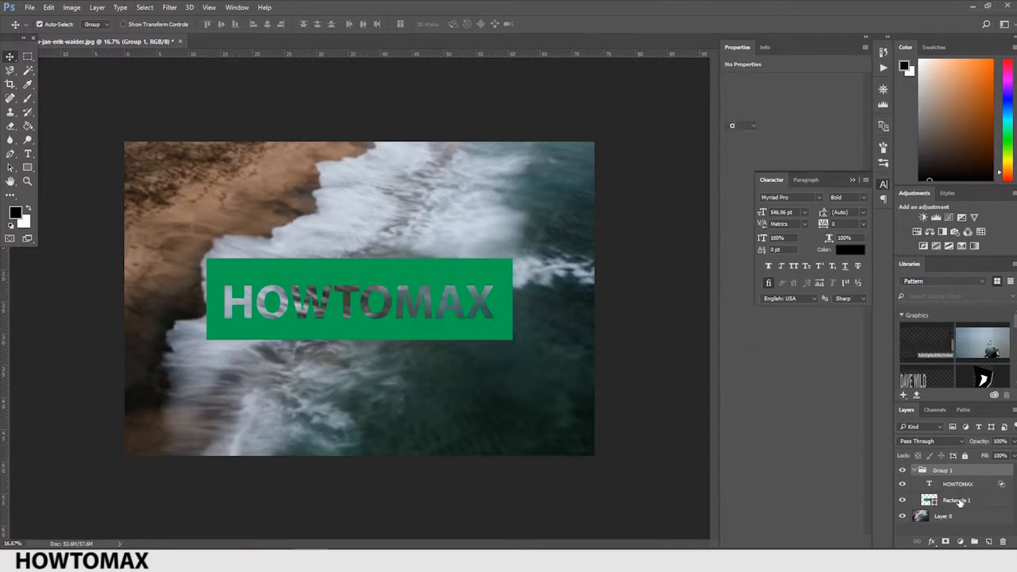
pyautogui.click(959, 501)
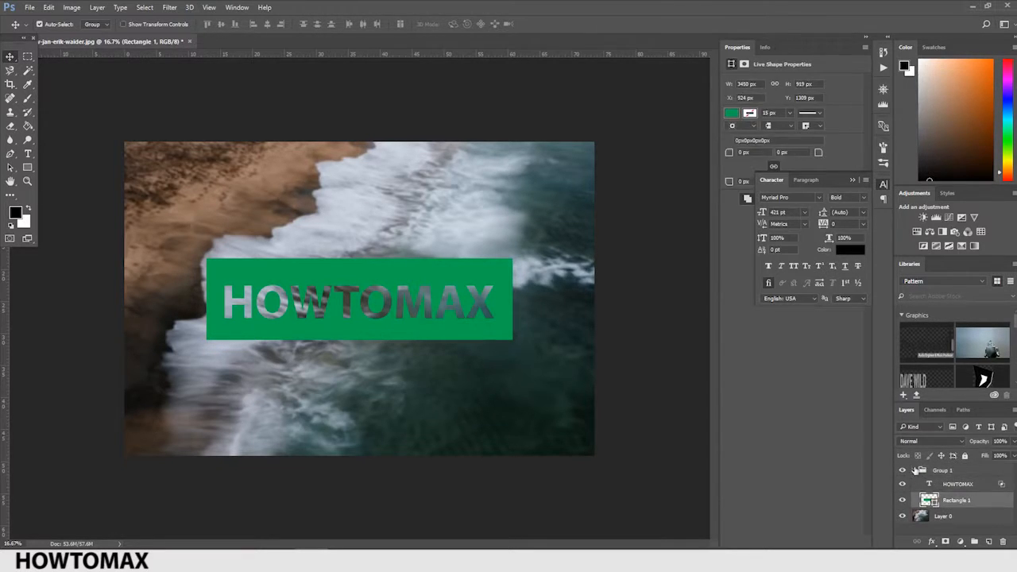
pyautogui.click(732, 116)
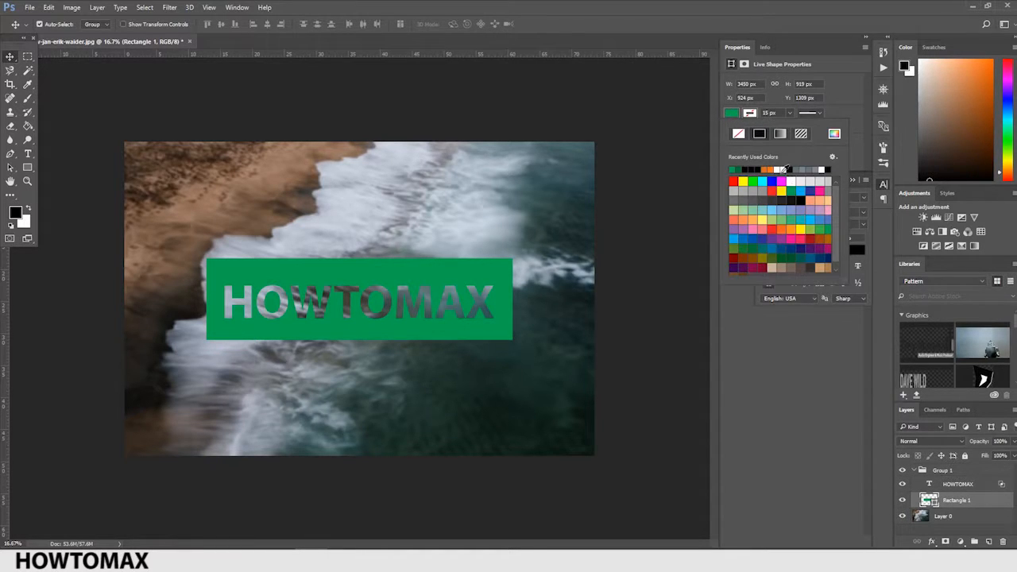
pyautogui.click(834, 135)
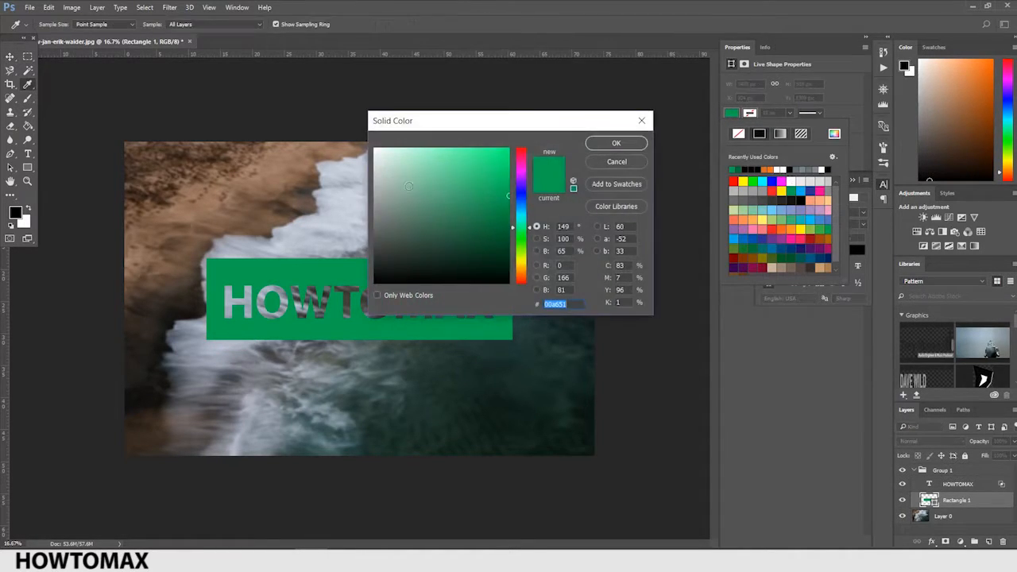
pyautogui.moveTo(381, 155); pyautogui.dragTo(340, 124)
pyautogui.click(616, 143)
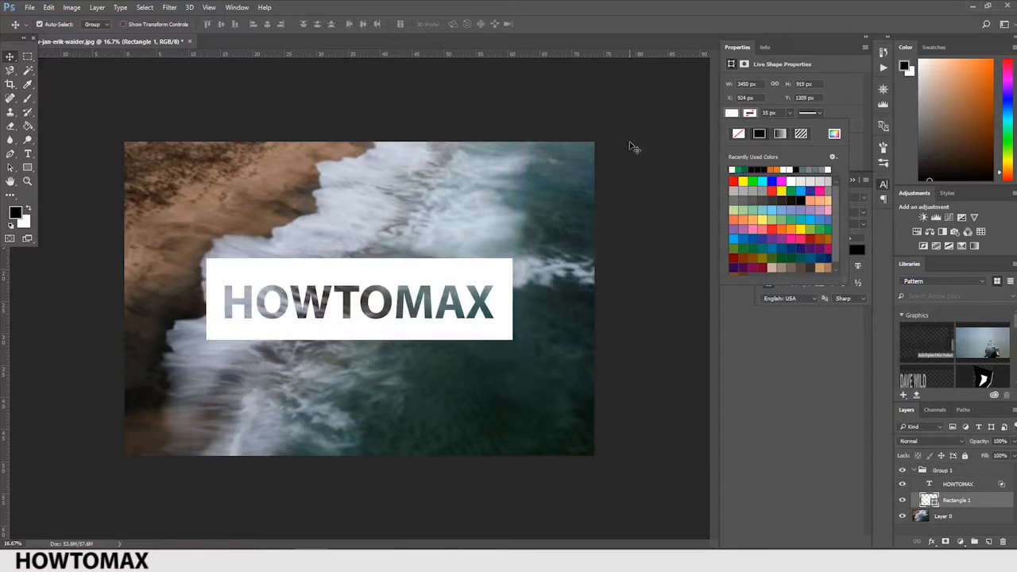